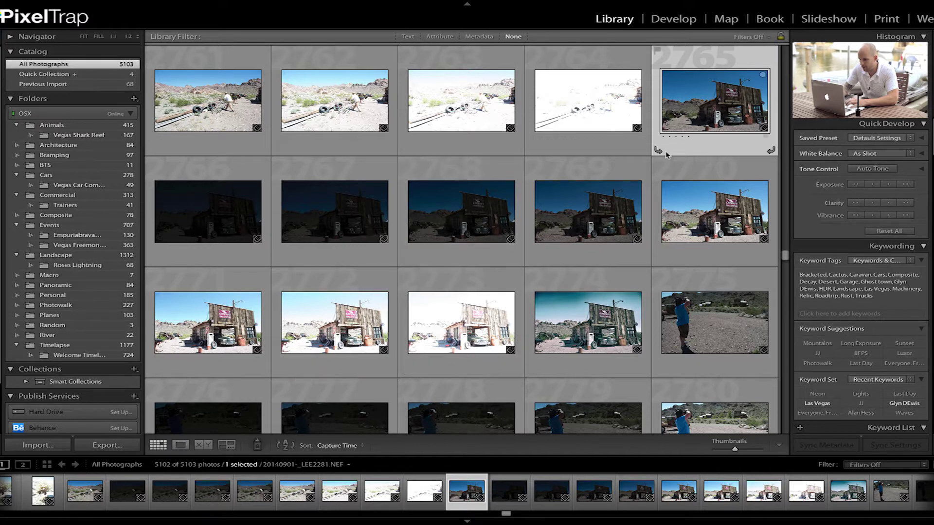
Select photos 2765 through 2773 and send them to Merge to HDR Pro in Photoshop.
left_click(591, 316)
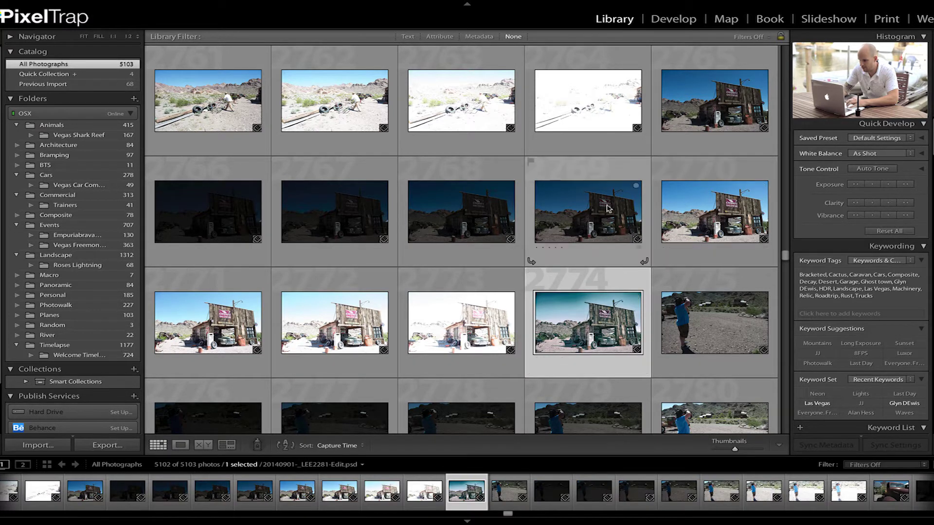
left_click(687, 97)
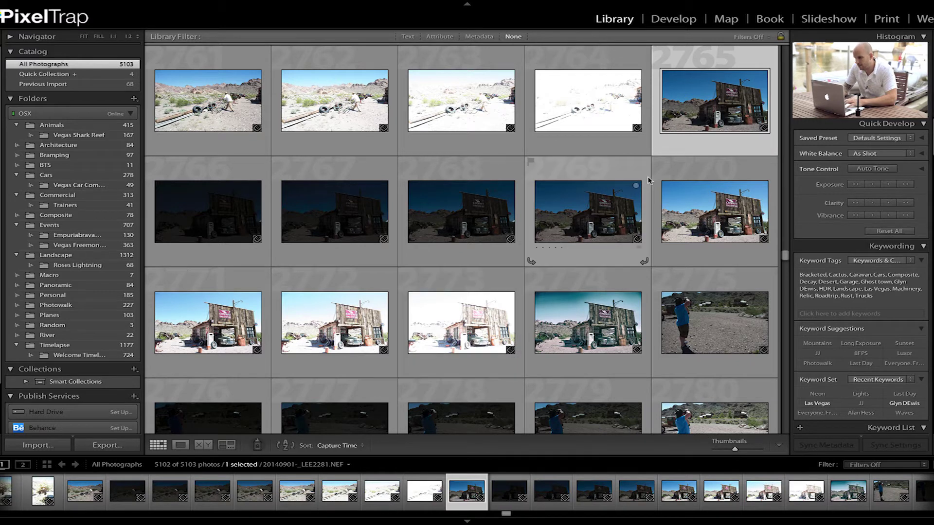
left_click(470, 312, "shift")
right_click(469, 312)
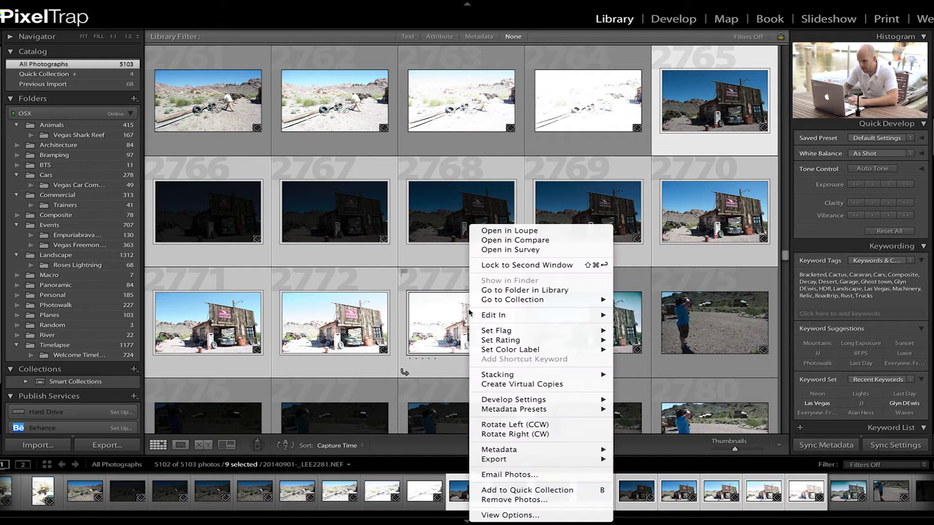
mouse_move(484, 315)
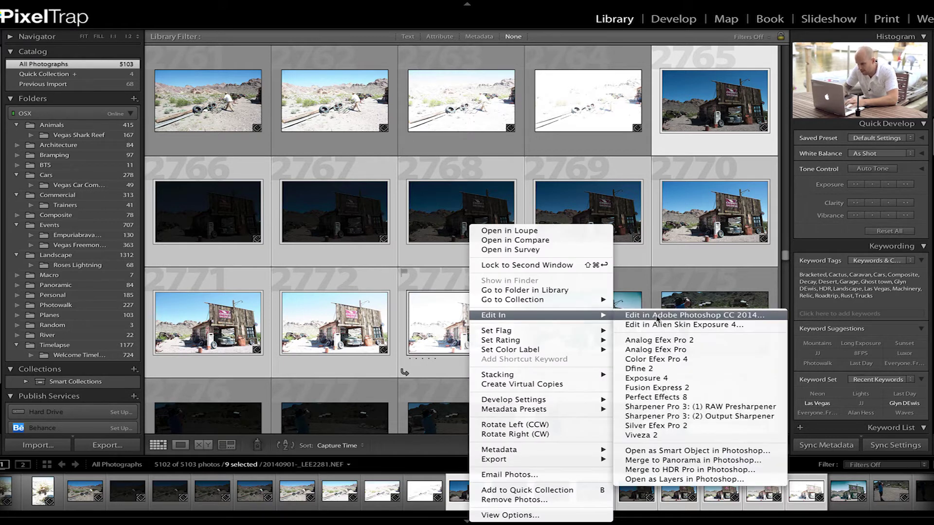
left_click(640, 470)
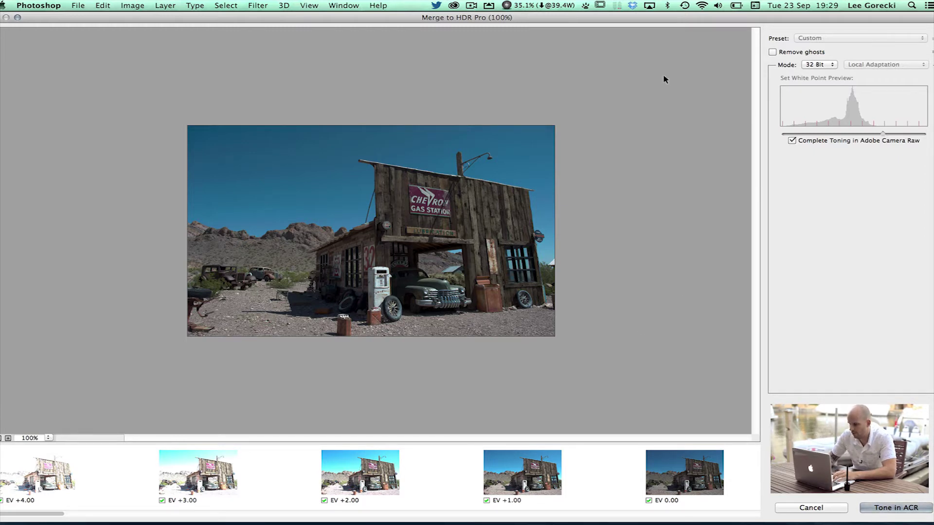
Preview the merge at 16 Bit, then switch the mode back to 32 Bit.
left_click(819, 65)
left_click(812, 74)
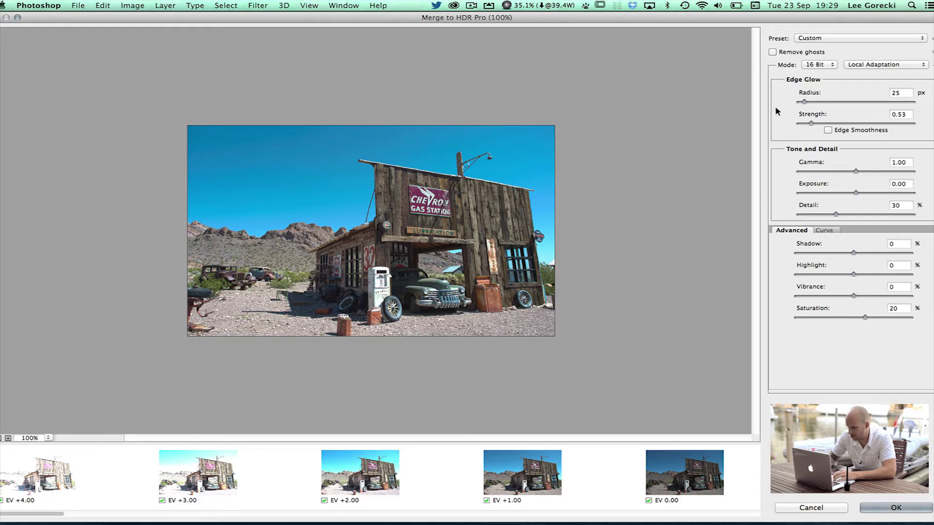
left_click(813, 66)
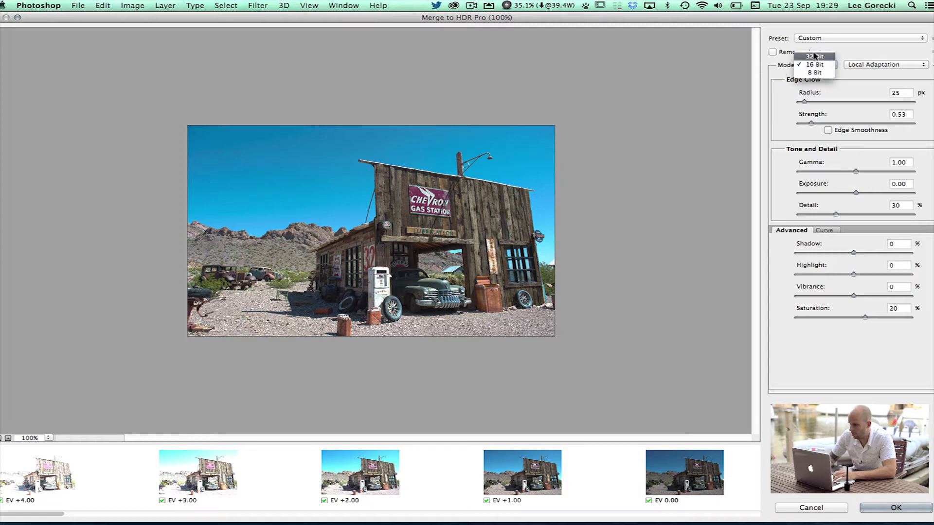
left_click(817, 73)
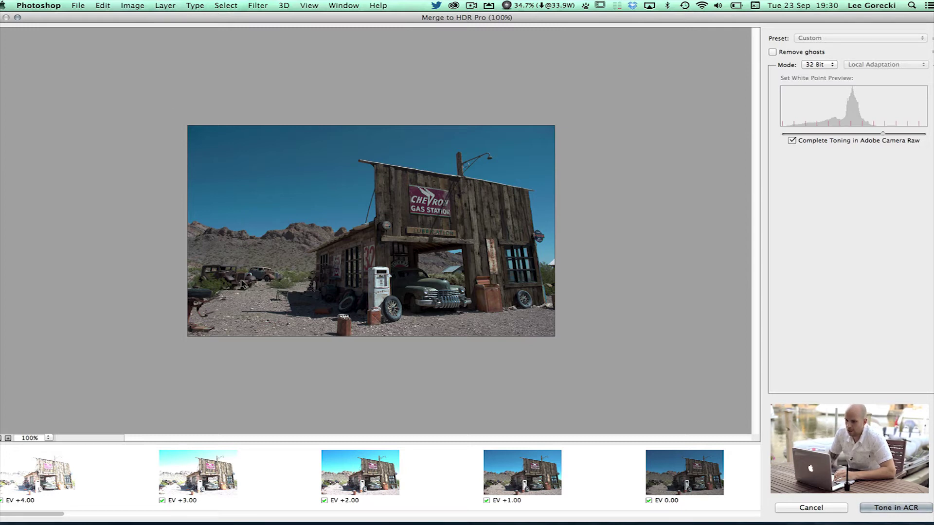
Enable Remove ghosts and open the 32-bit merge in Camera Raw with Tone in ACR.
left_click(773, 51)
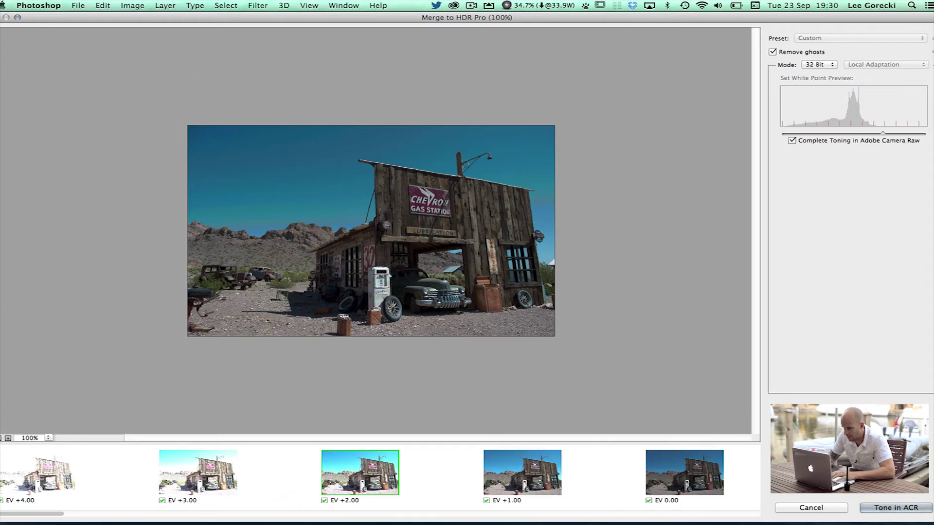
left_click(883, 507)
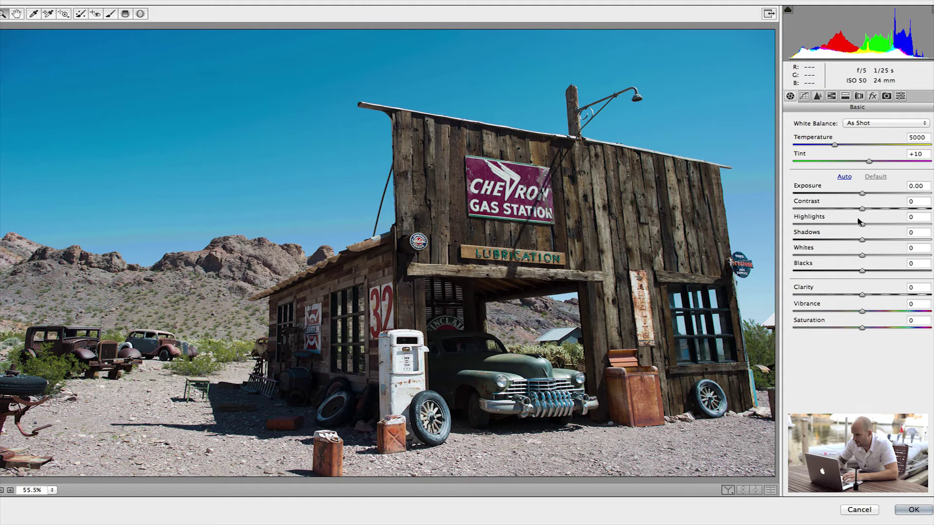
Drag Highlights to -10 and Shadows up, easing it back to +88 in the Basic panel.
mouse_move(858, 221)
left_mouse_down()
mouse_move(779, 217)
mouse_move(879, 221)
mouse_move(828, 222)
mouse_move(854, 225)
left_mouse_up()
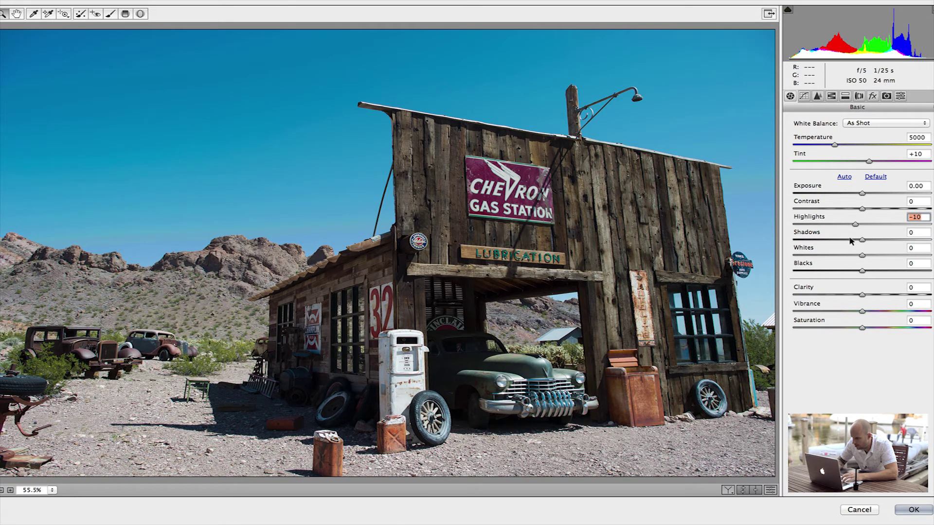
left_click_drag(859, 238, 931, 238)
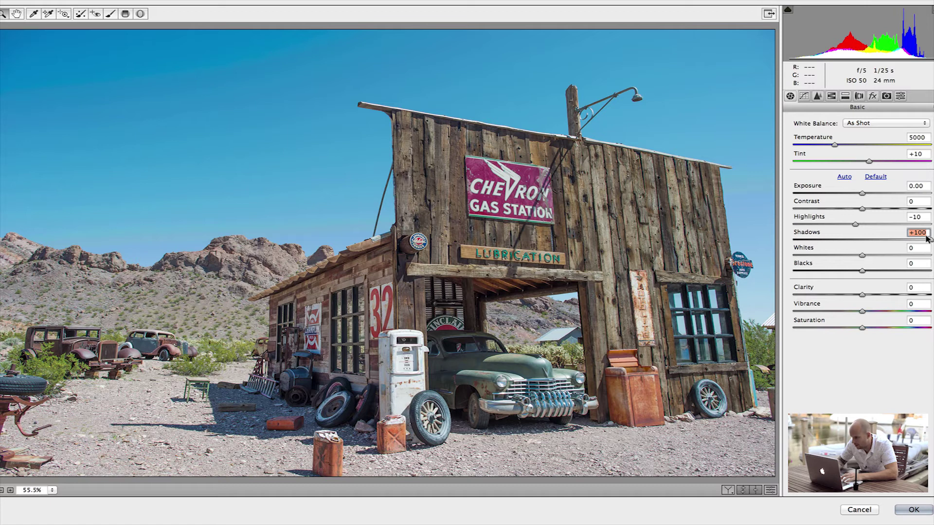
left_click_drag(925, 238, 917, 238)
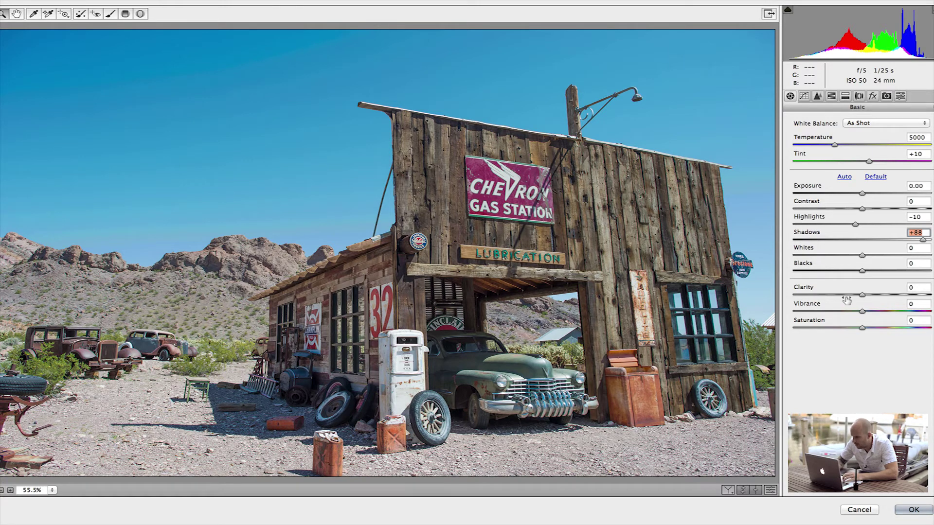
Tune Clarity +5, Vibrance +11, Whites +28, Blacks +16, Highlights -17, then confirm with OK.
left_click_drag(858, 293, 860, 292)
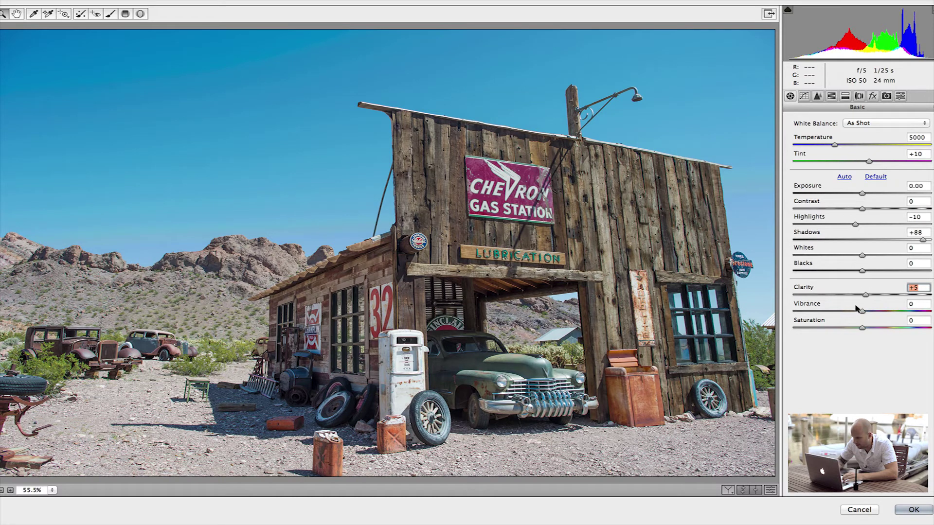
left_click_drag(860, 309, 868, 309)
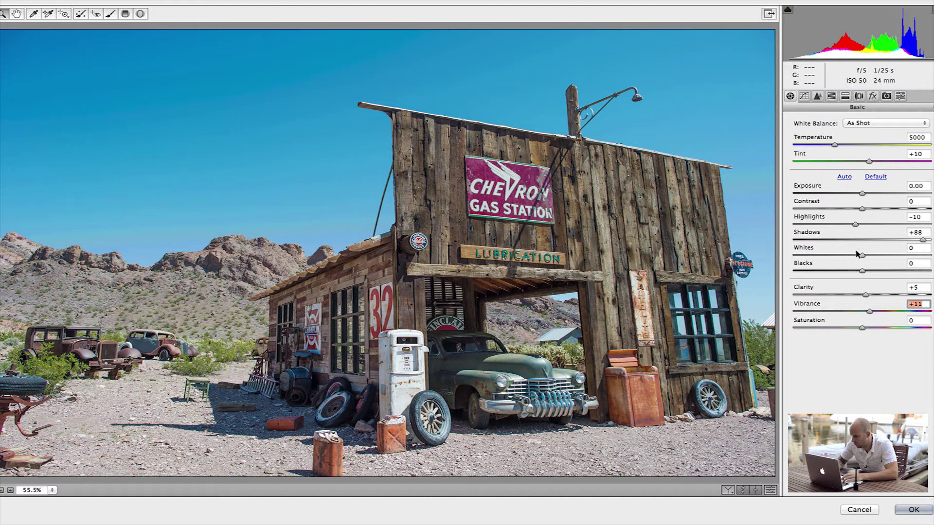
left_click_drag(857, 253, 871, 270)
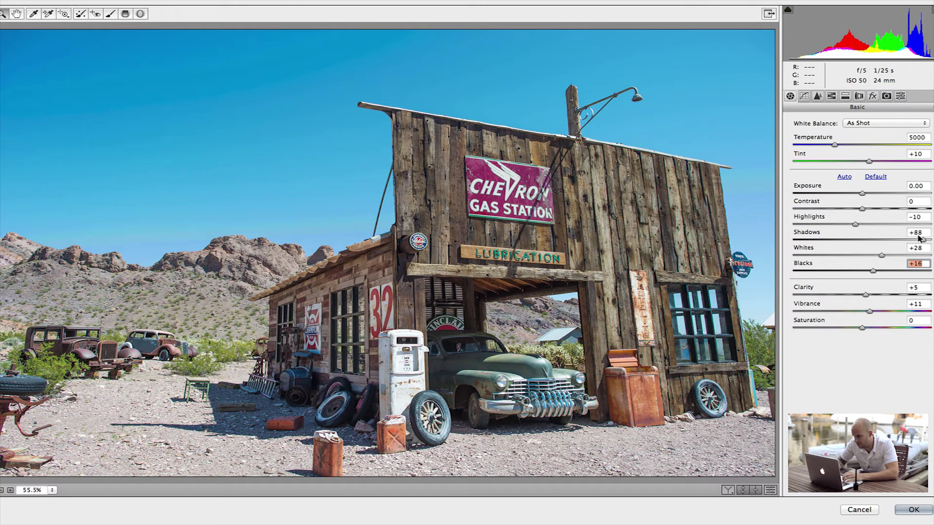
mouse_move(919, 237)
left_mouse_down()
mouse_move(782, 239)
mouse_move(932, 239)
mouse_move(922, 238)
left_mouse_up()
left_click(854, 223)
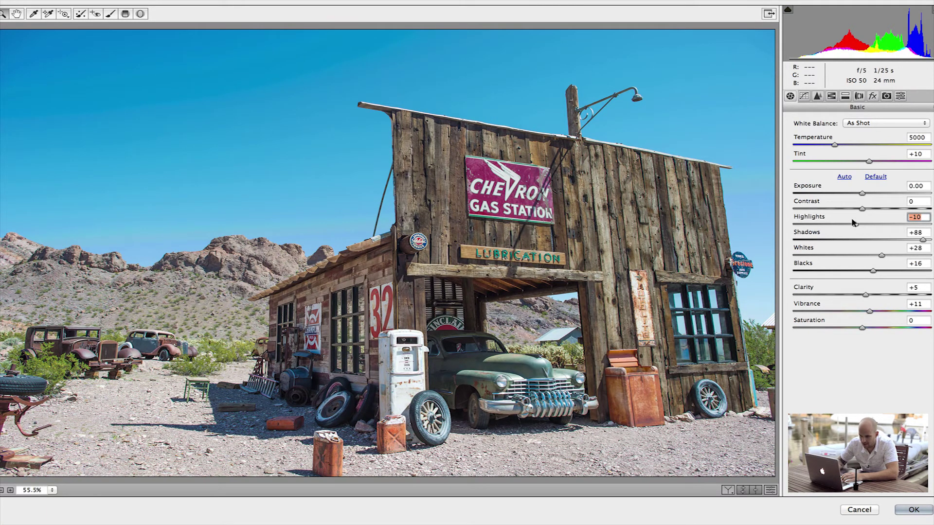
mouse_move(854, 223)
left_mouse_down()
mouse_move(801, 224)
mouse_move(849, 223)
left_mouse_up()
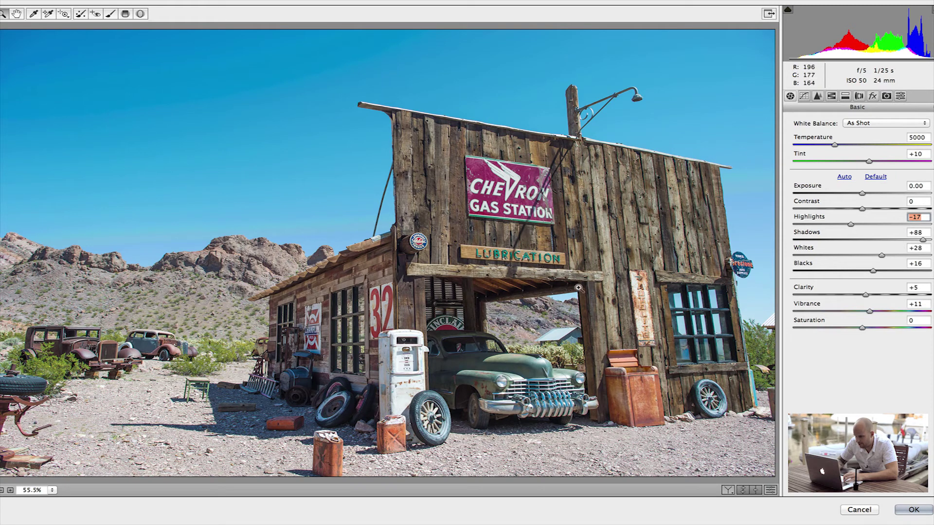
left_click(904, 509)
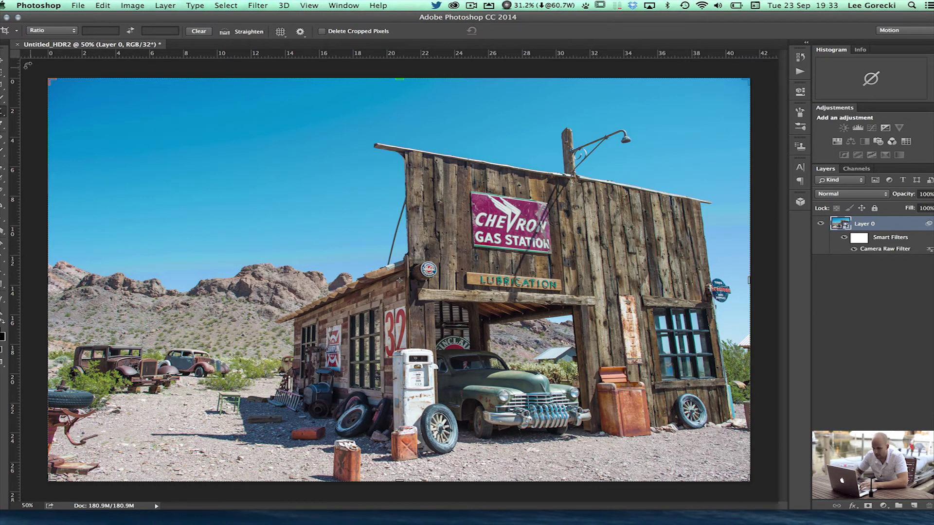
left_click(257, 6)
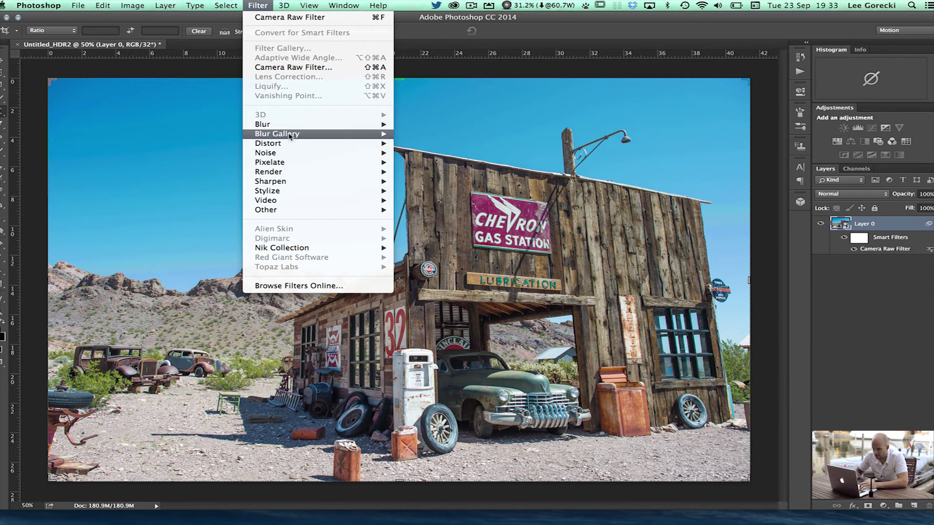
mouse_move(288, 175)
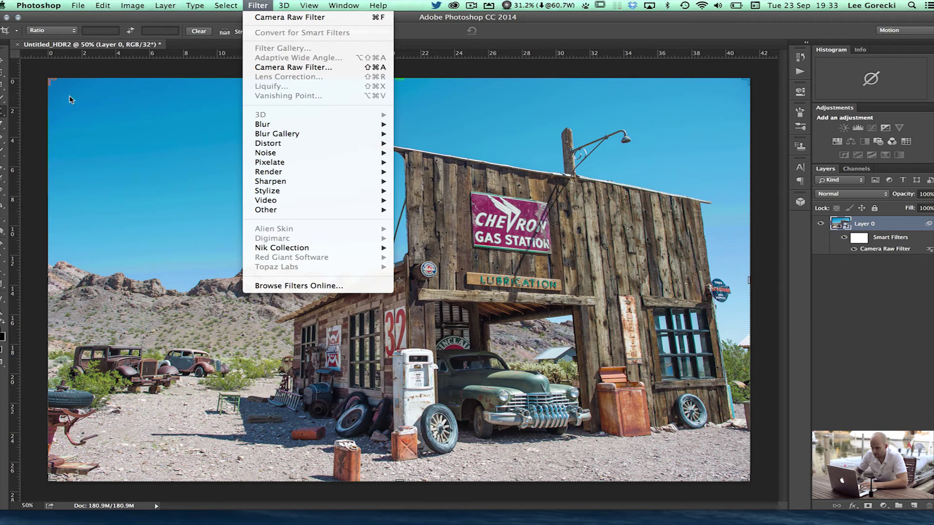
left_click(94, 69)
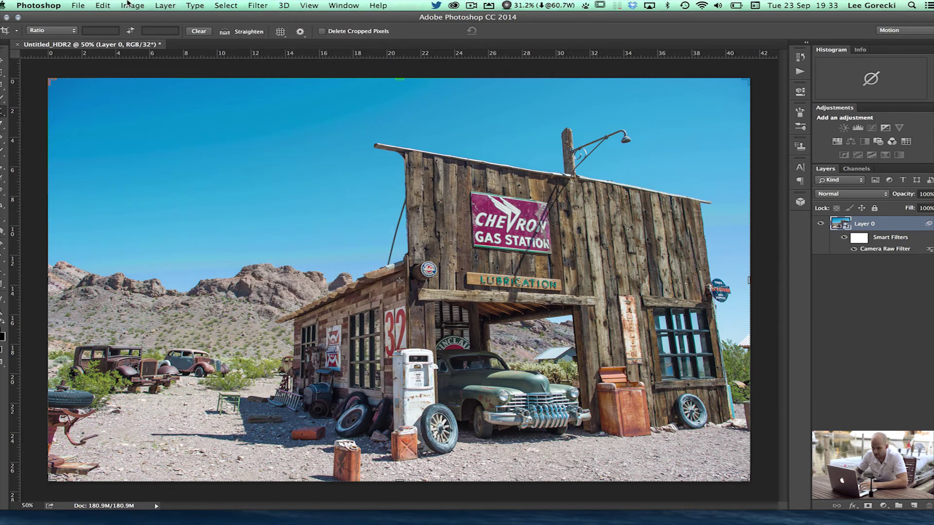
left_click(126, 5)
mouse_move(135, 19)
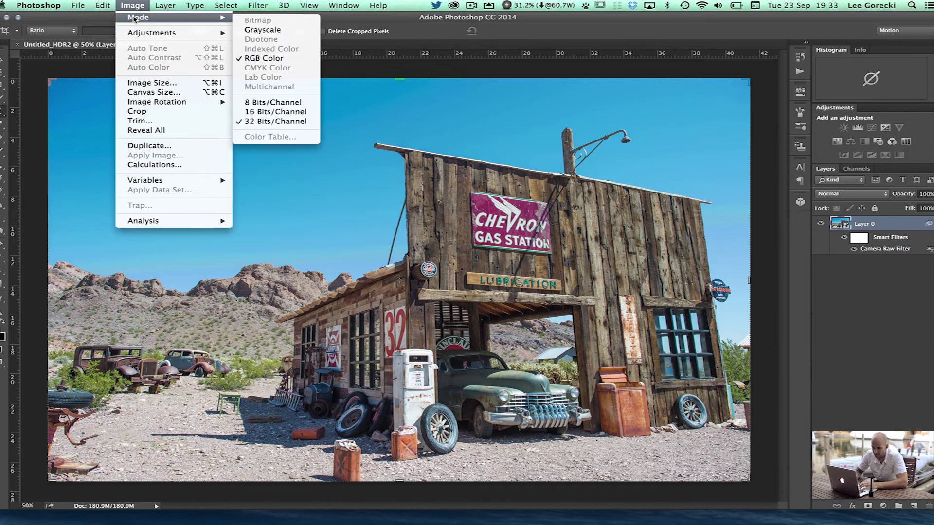
left_click(257, 113)
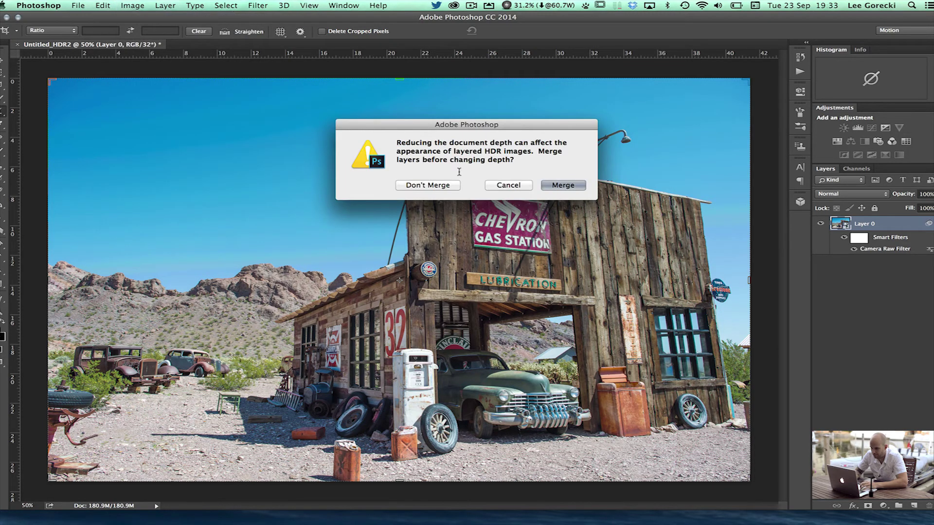
left_click(439, 187)
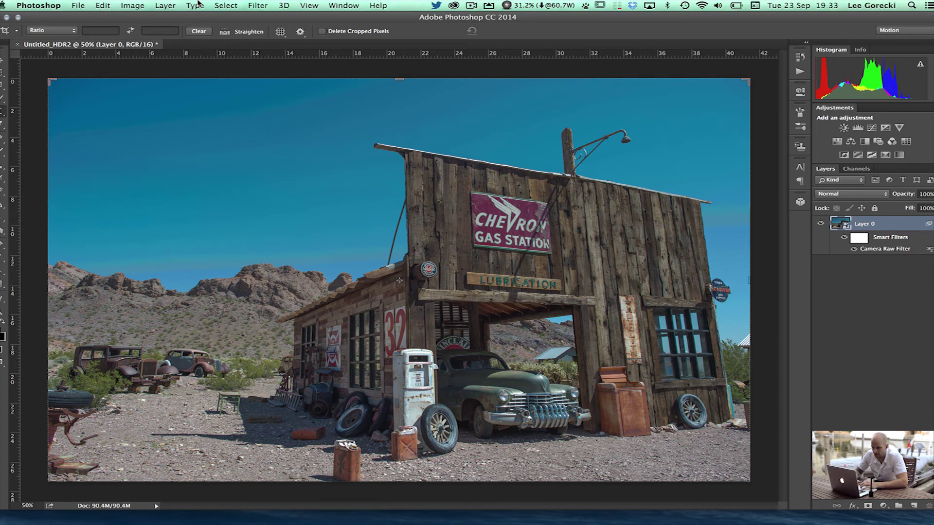
left_click(104, 6)
left_click(117, 38)
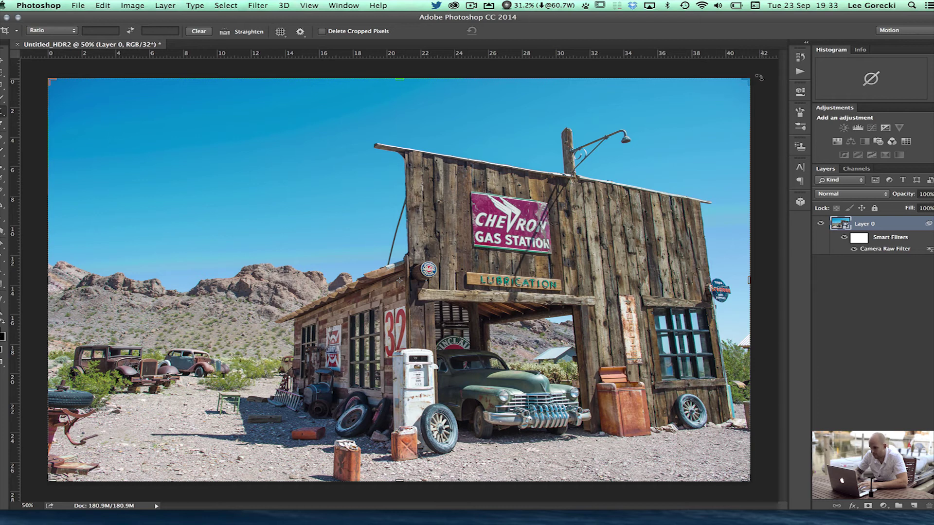
Select the entire canvas and copy the toned 32-bit pixels.
left_click(139, 7)
mouse_move(140, 20)
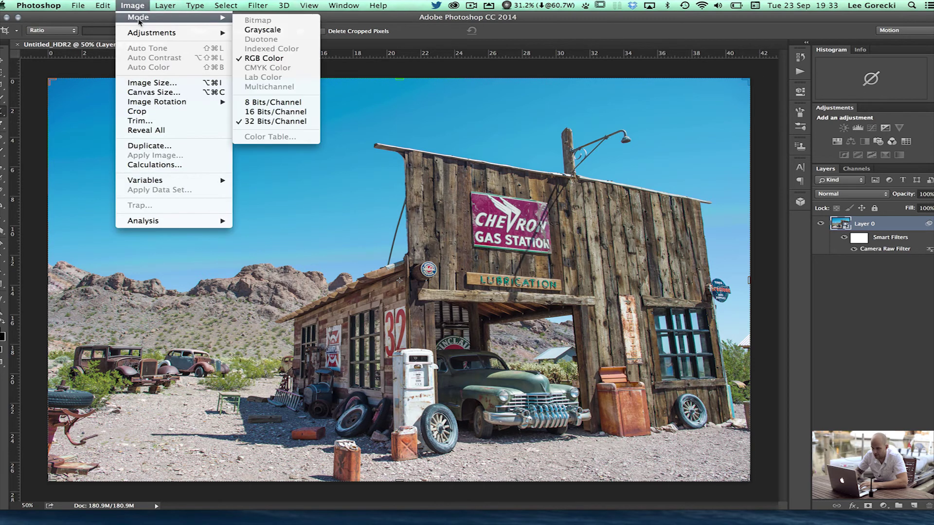
left_click(151, 83)
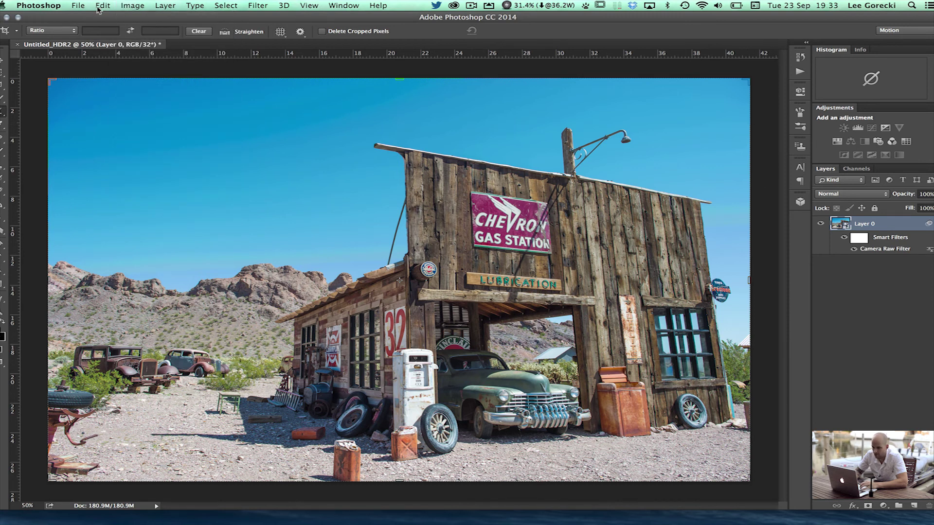
left_click(102, 6)
mouse_move(230, 4)
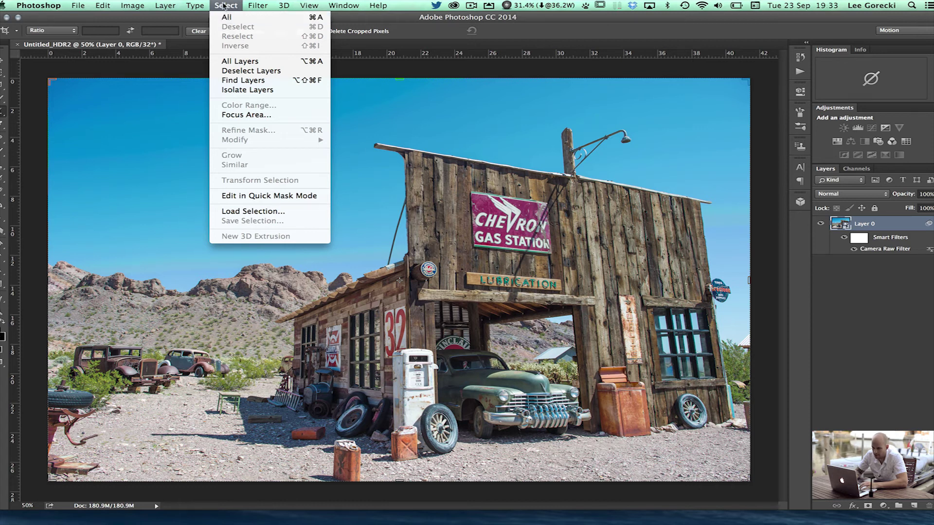
left_click(225, 5)
left_click(225, 6)
left_click(226, 22)
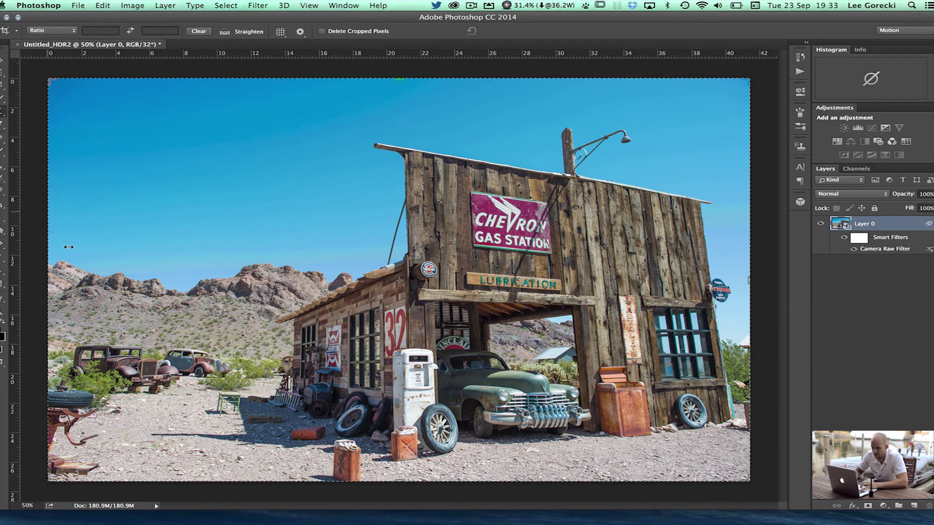
left_click(108, 6)
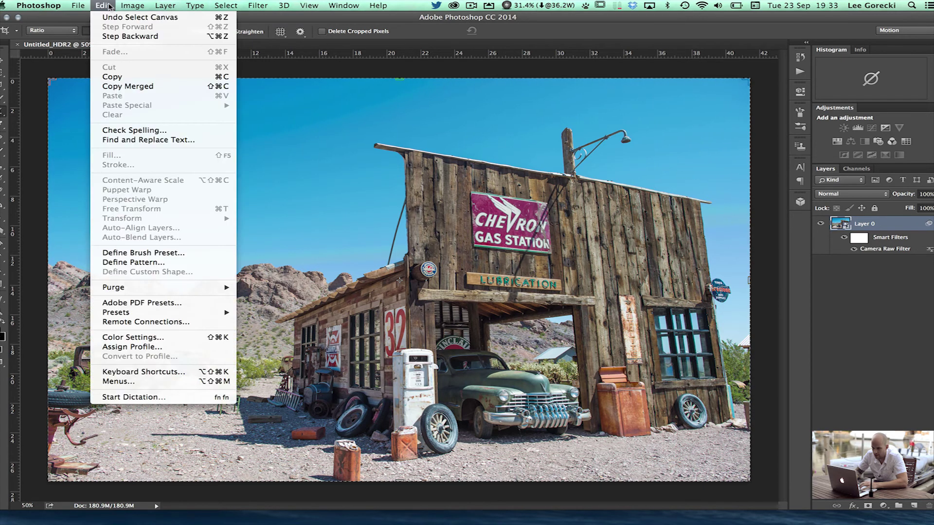
left_click(117, 78)
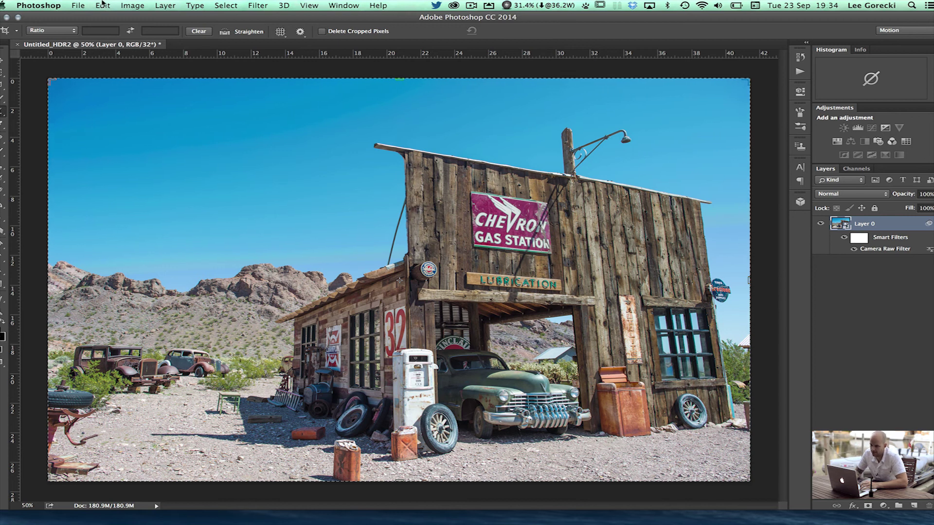
Convert the document to 16 Bits/Channel, choosing Don't Merge.
left_click(102, 4)
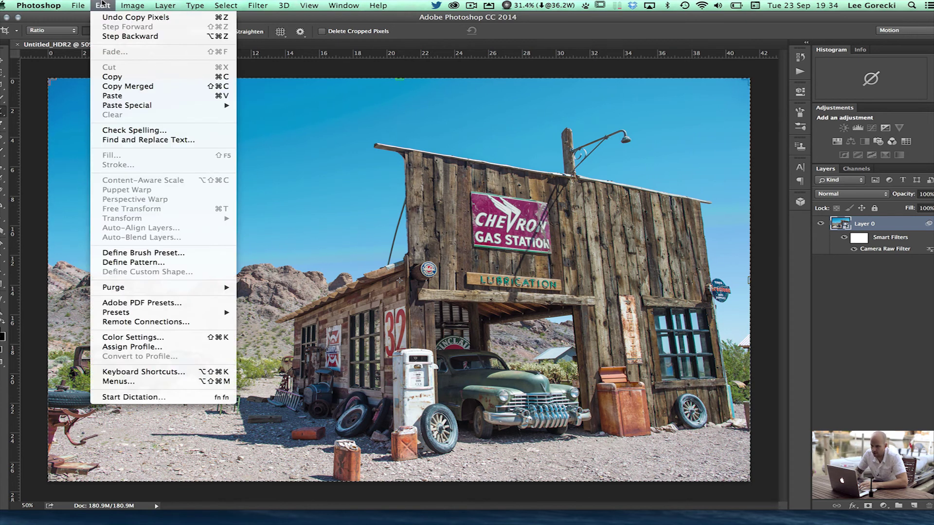
mouse_move(144, 2)
mouse_move(138, 19)
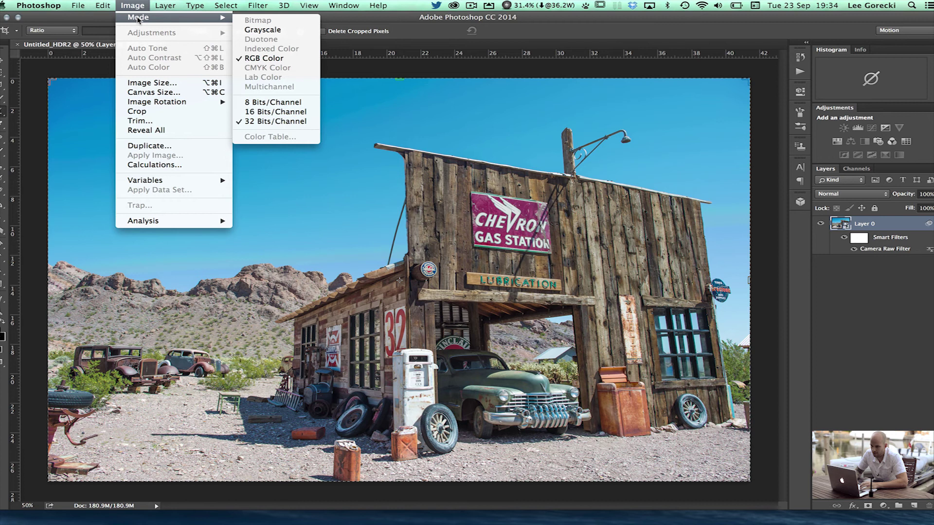
left_click(263, 112)
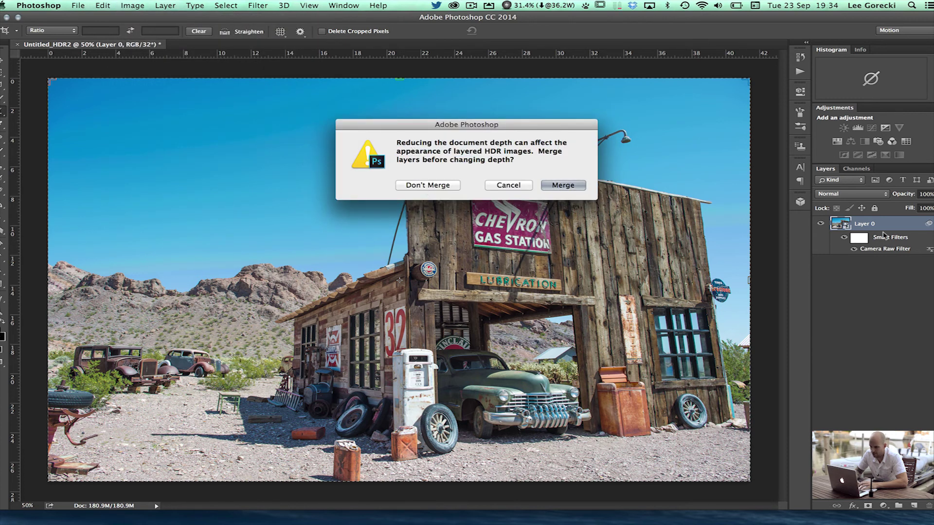
left_click(425, 185)
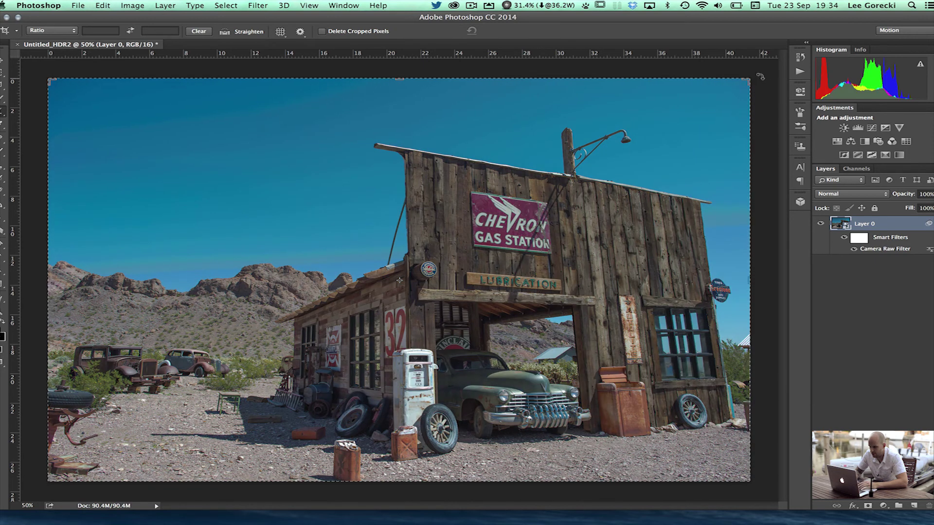
Paste the copied image as Layer 1 and confirm the mode shows 16 Bits/Channel.
left_click(103, 6)
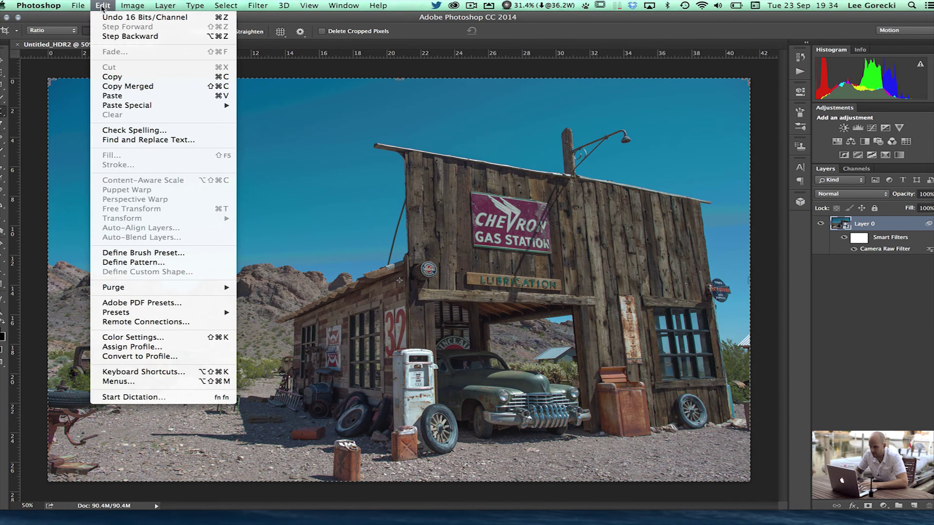
left_click(111, 96)
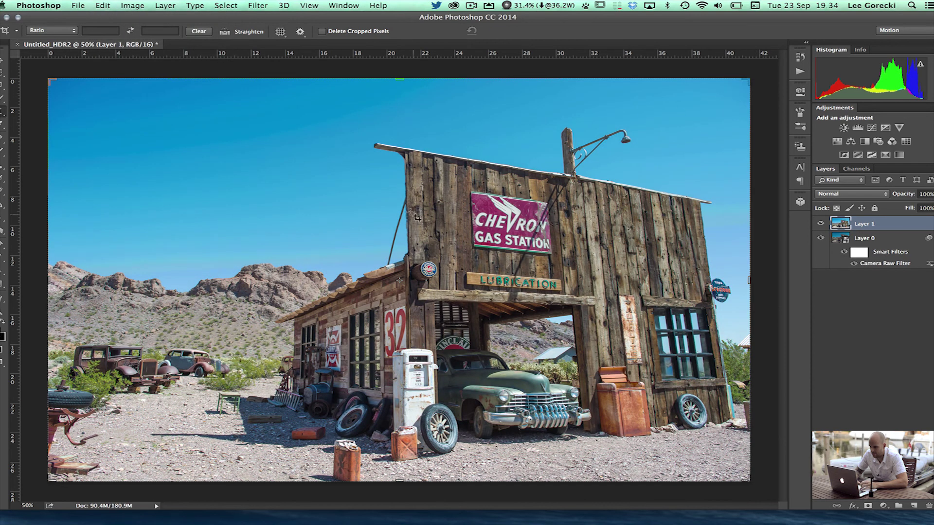
left_click(131, 5)
mouse_move(131, 18)
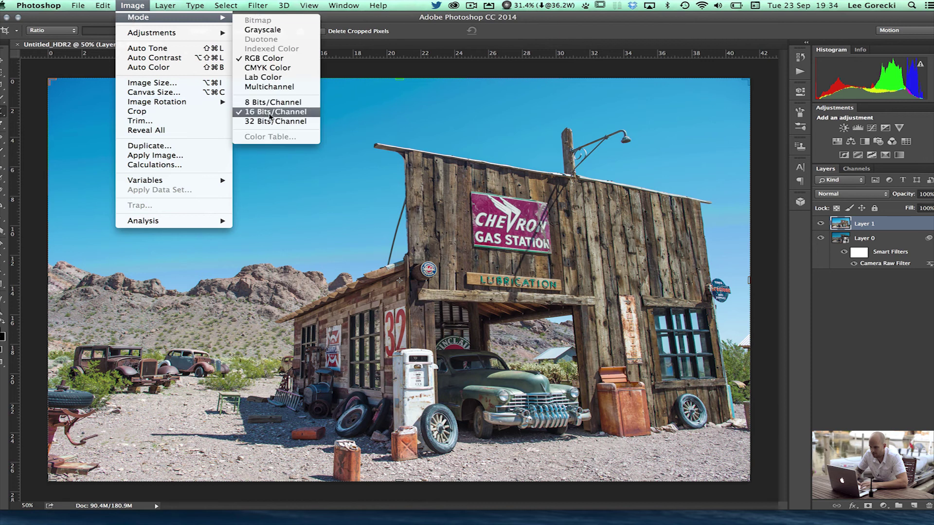
left_click(412, 66)
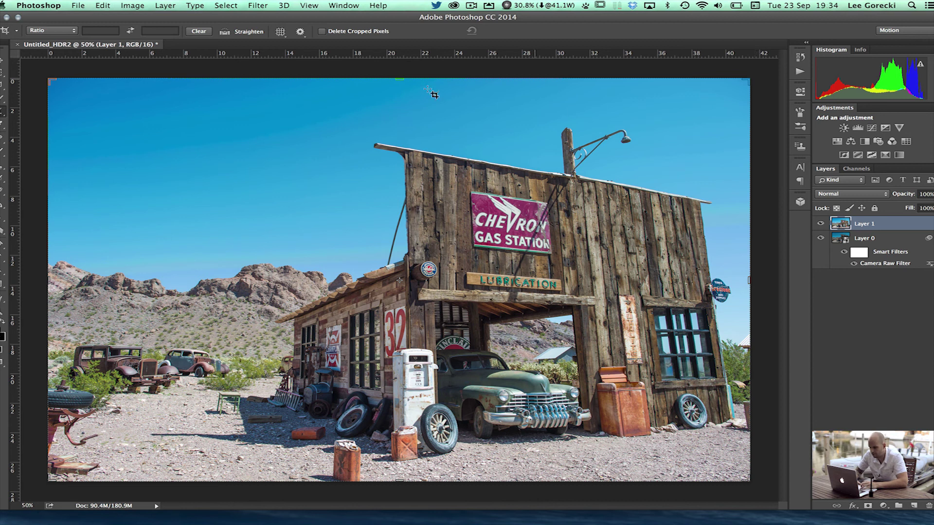
Browse the Filter menu and dismiss it without applying a filter.
left_click(257, 5)
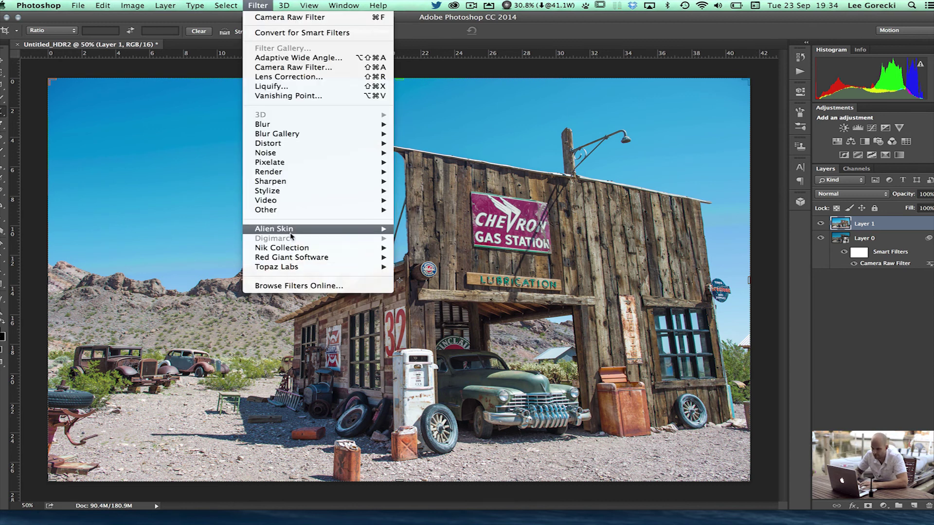
mouse_move(285, 269)
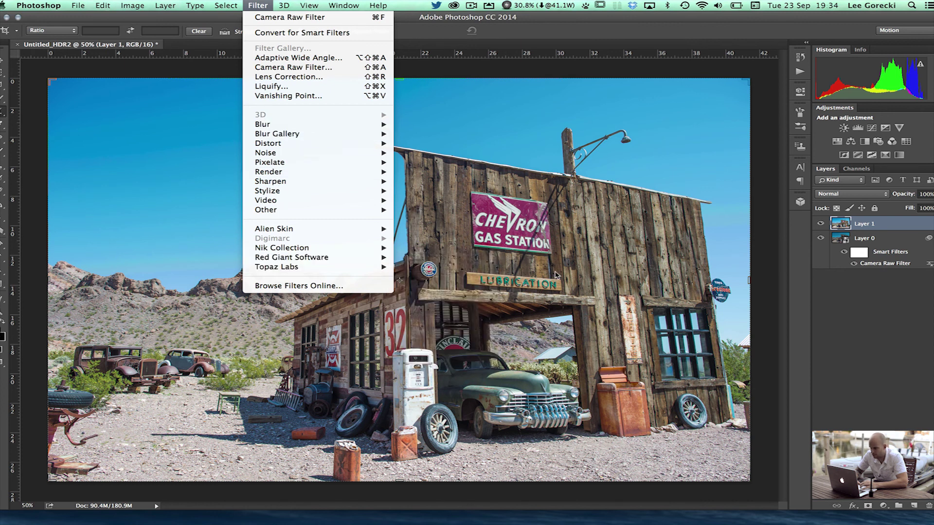
left_click(763, 78)
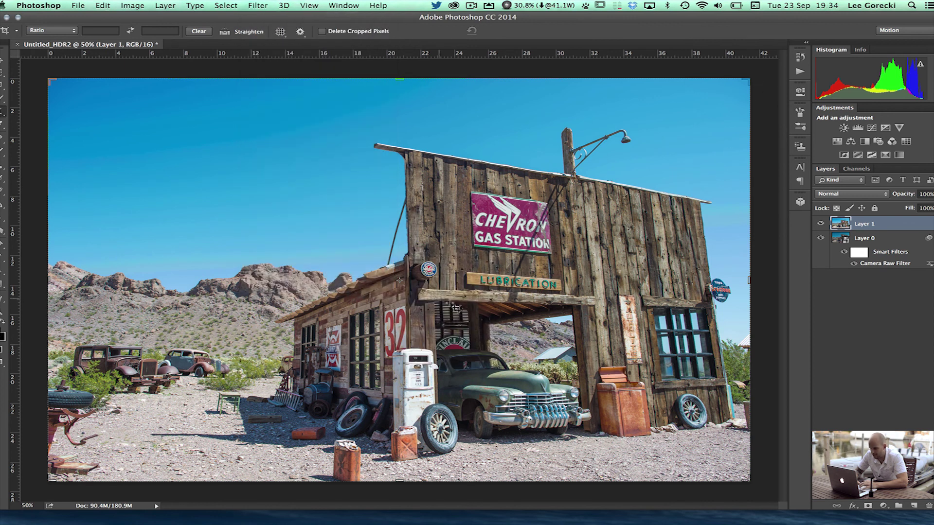